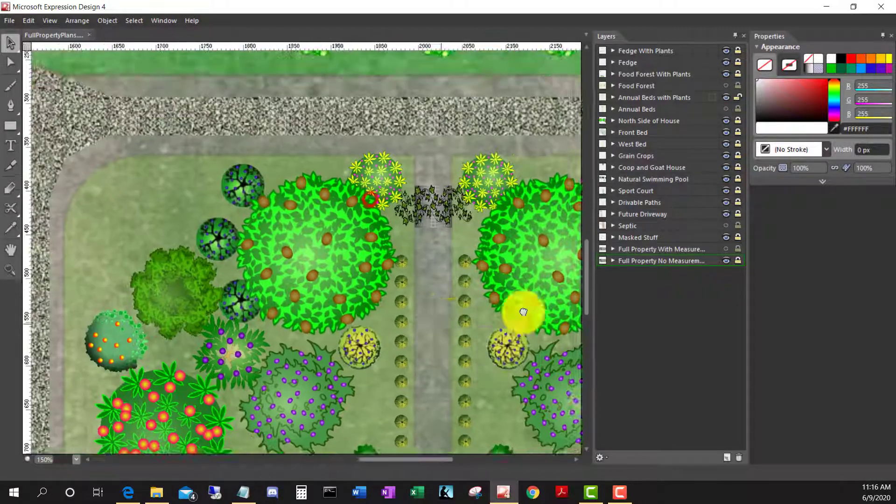
View the garden plan at 100% zoom and toggle the visibility of the Food Forest With Plants layer.
key(ctrl+1)
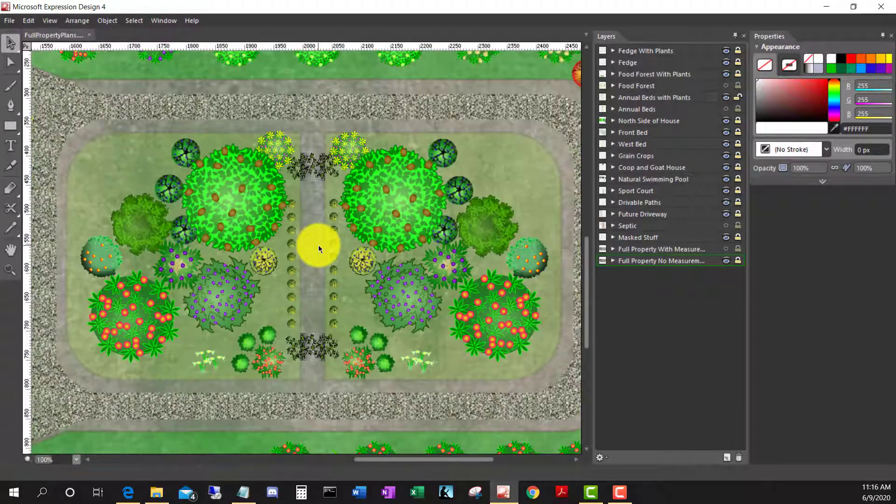
click(726, 74)
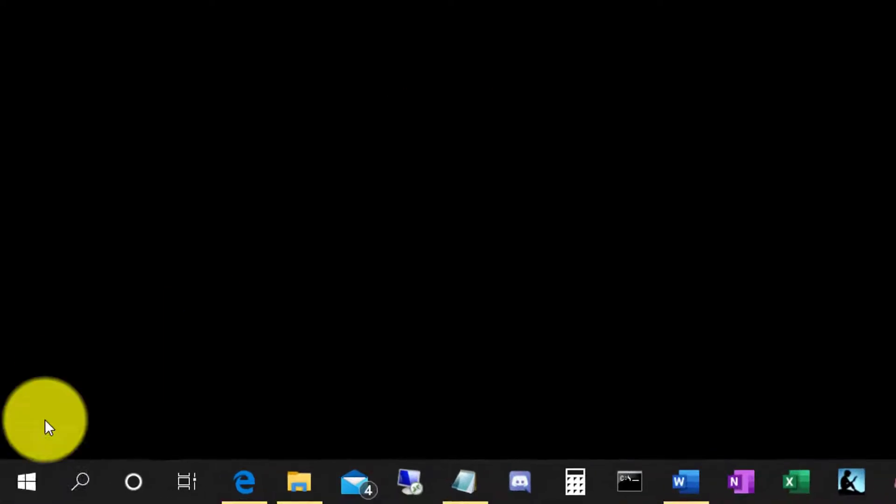
Launch Microsoft Expression Design 4 from the Microsoft Expression program group.
click(21, 481)
scroll(140, 277, down, 10)
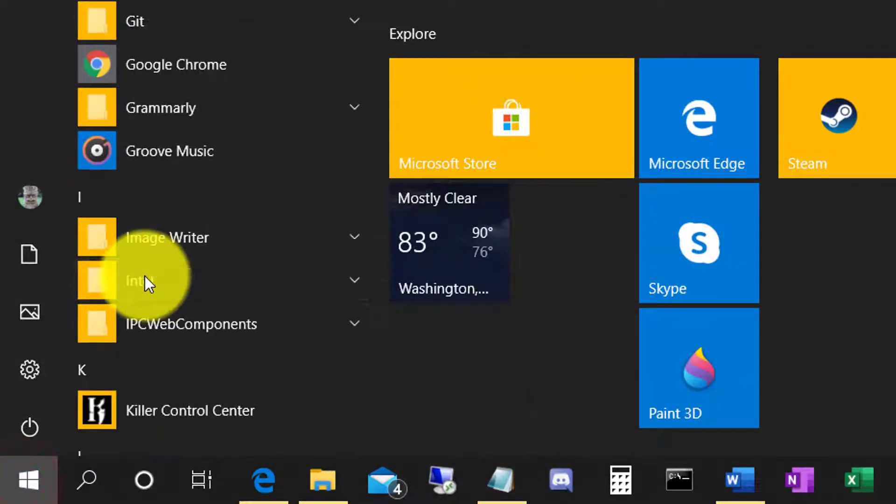
scroll(145, 276, down, 5)
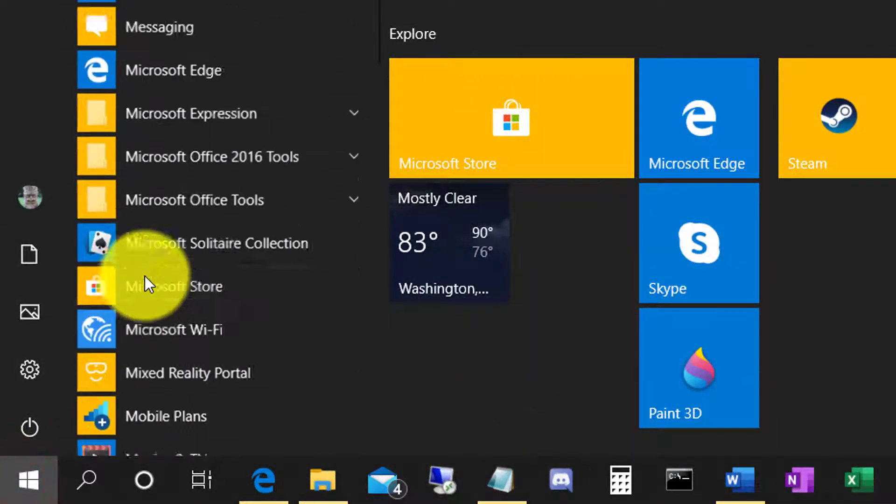
click(351, 106)
click(362, 156)
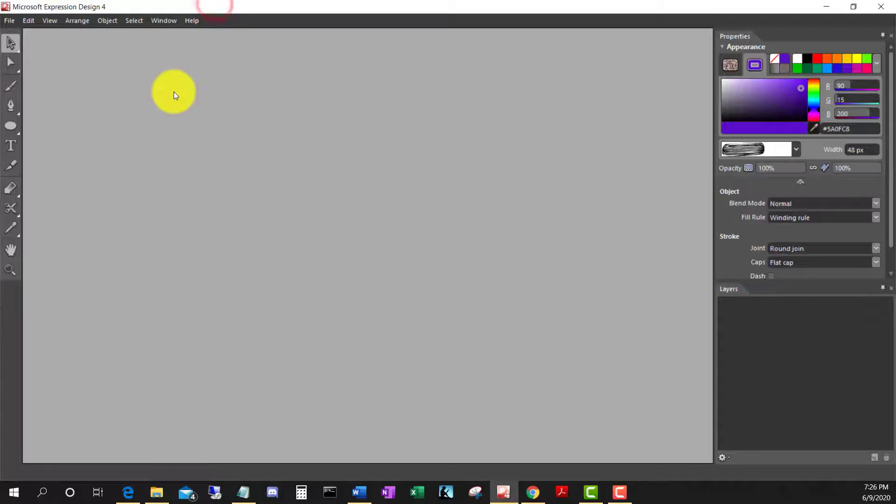
Try to draw with the Ellipse tool and place text in the empty workspace without an open document.
click(10, 126)
click(149, 96)
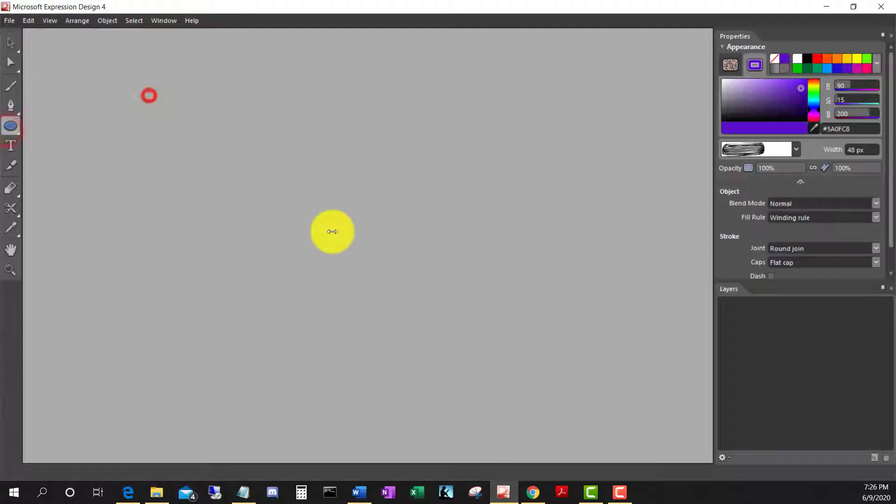
click(17, 146)
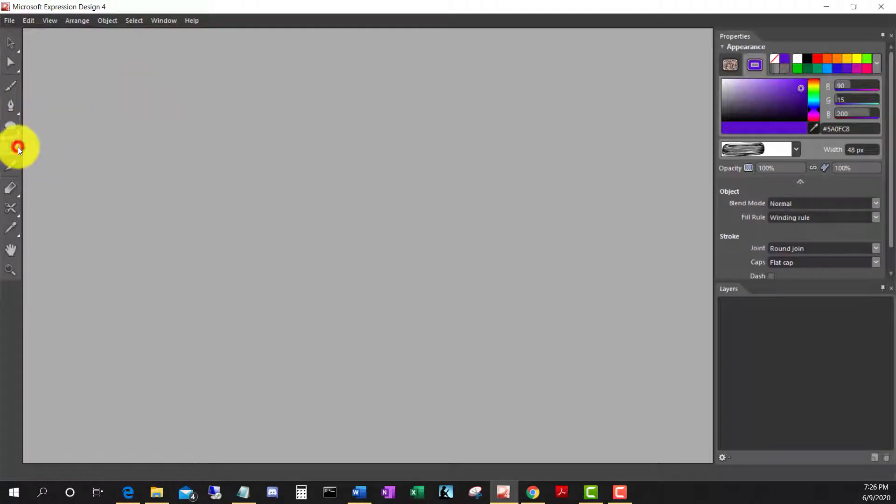
click(206, 205)
click(334, 102)
click(272, 222)
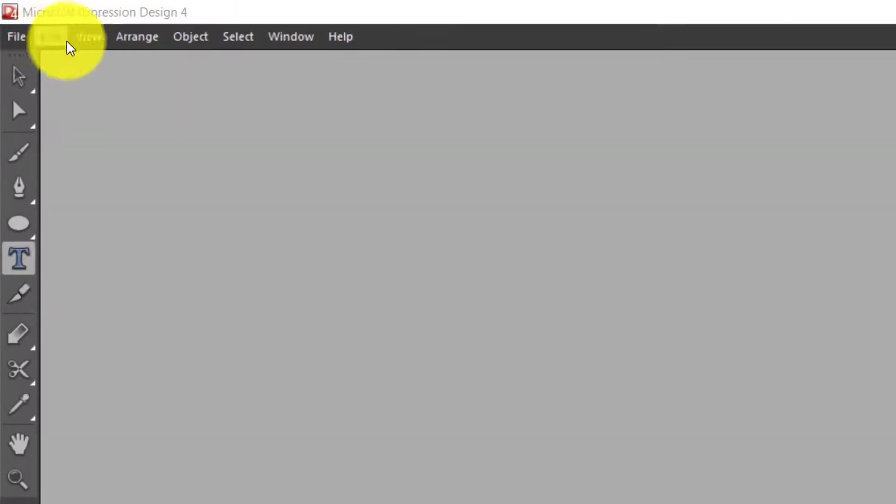
click(17, 37)
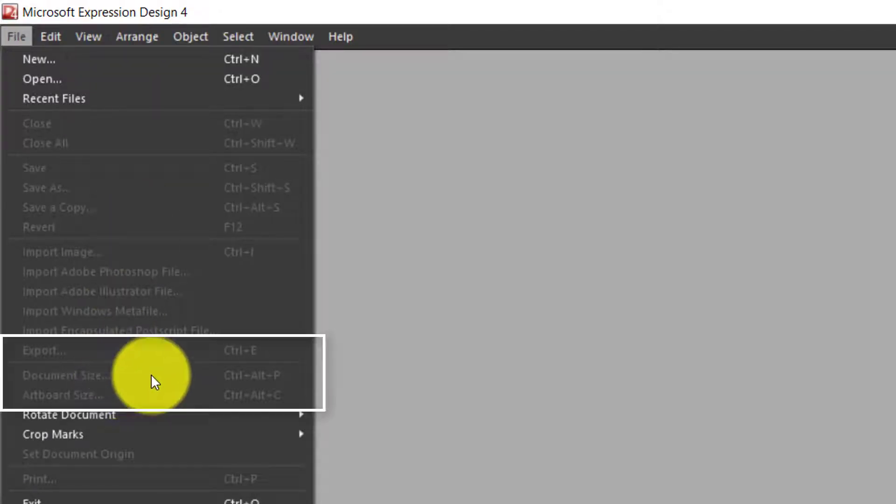
mouse_move(201, 32)
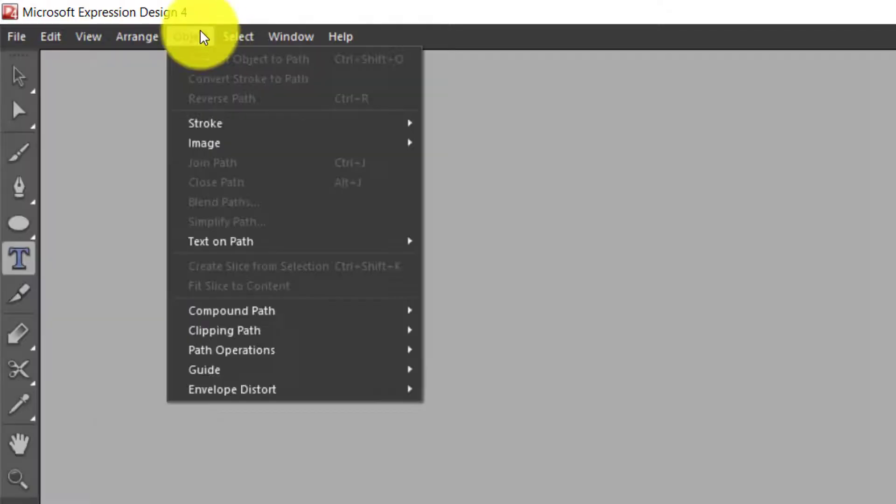
mouse_move(298, 334)
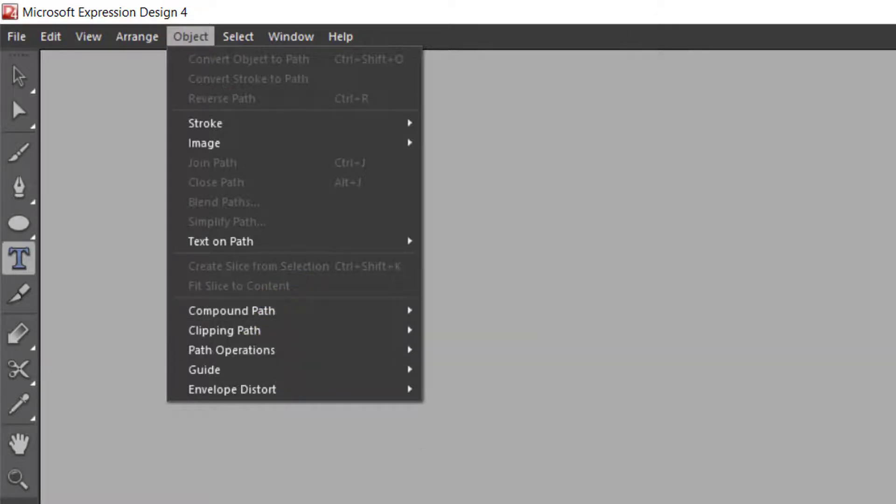
key(Escape)
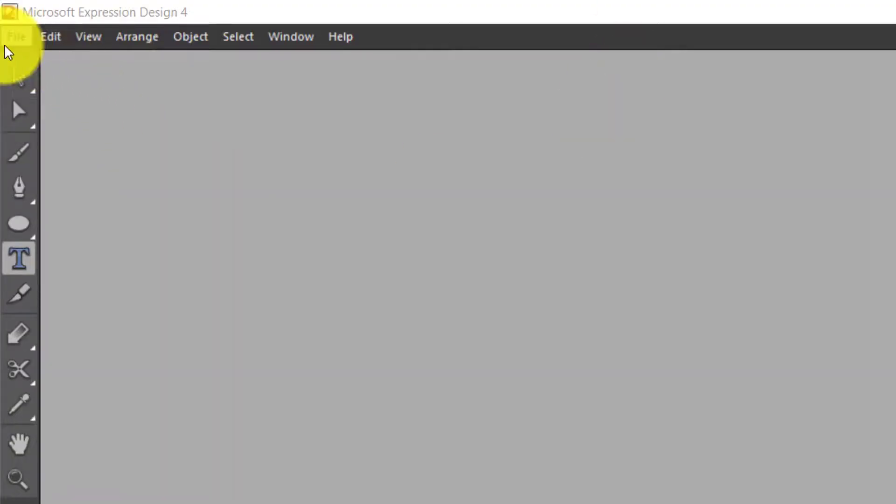
Create a new document 11 in wide and 8.5 in high, in inches, at 96 px/inch.
click(18, 38)
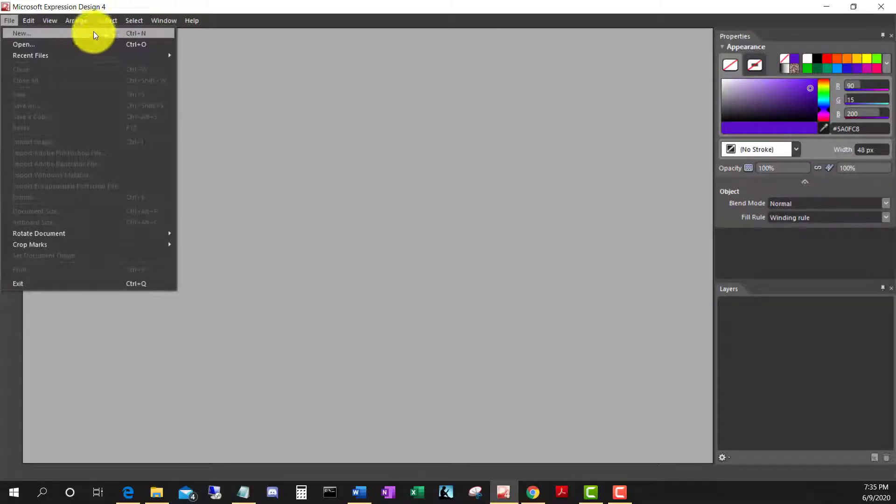
click(93, 33)
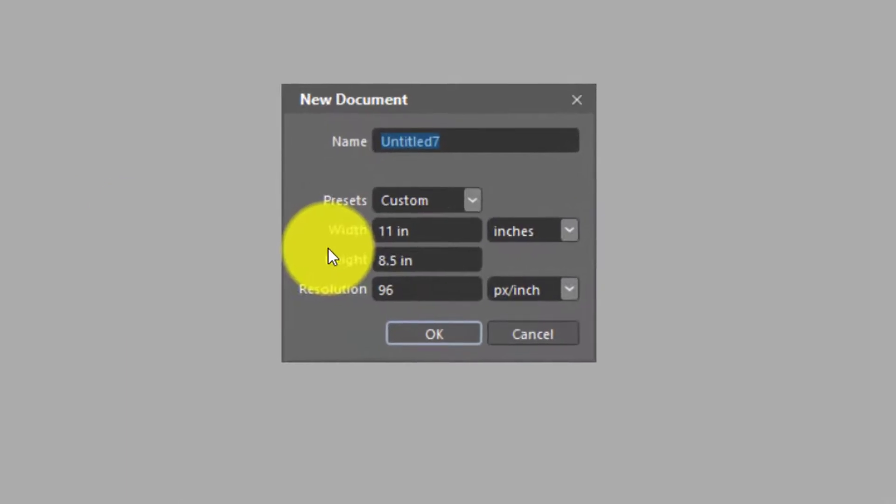
click(572, 236)
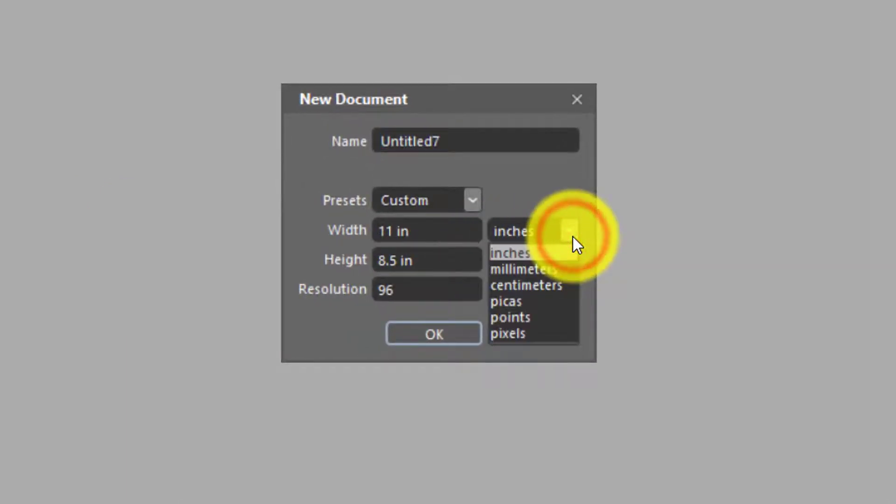
click(565, 251)
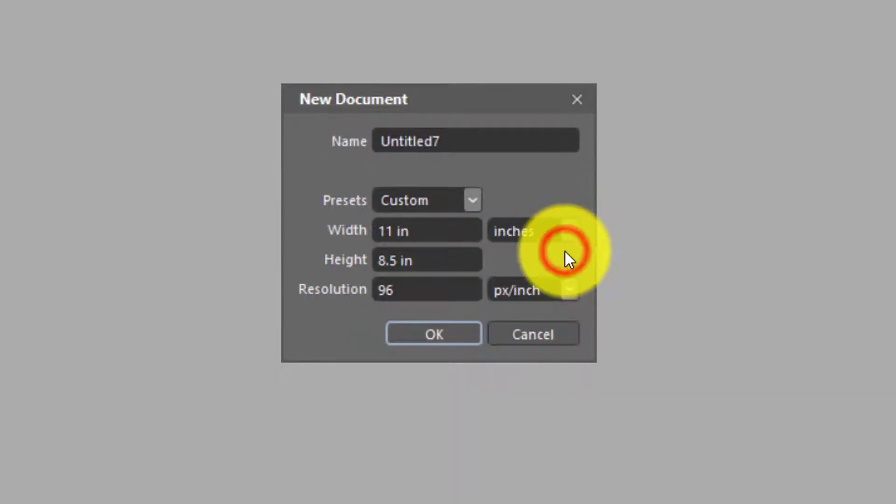
click(432, 236)
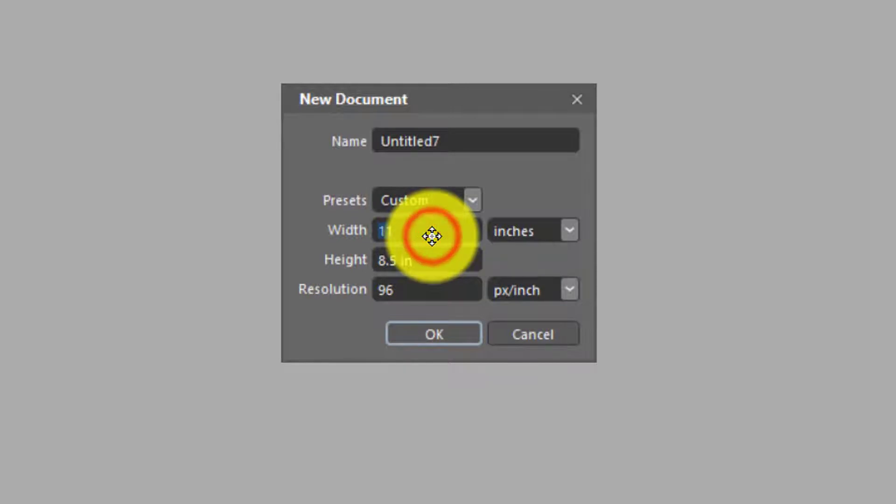
click(455, 259)
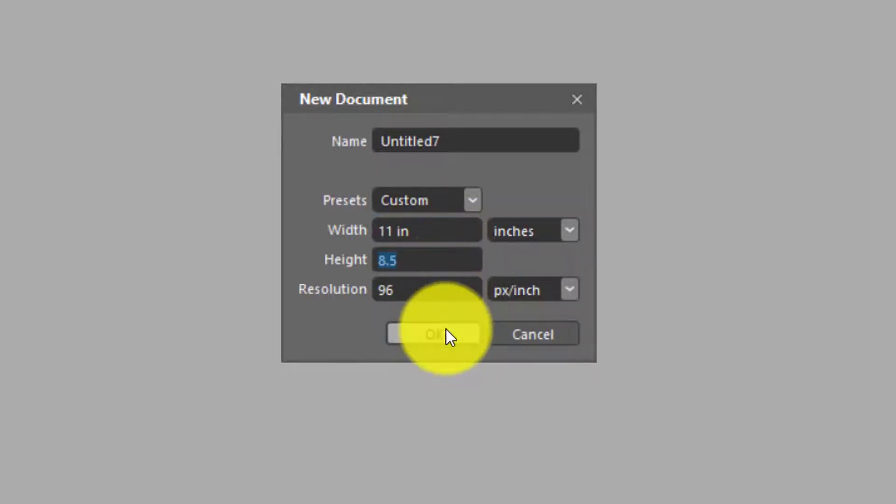
click(472, 335)
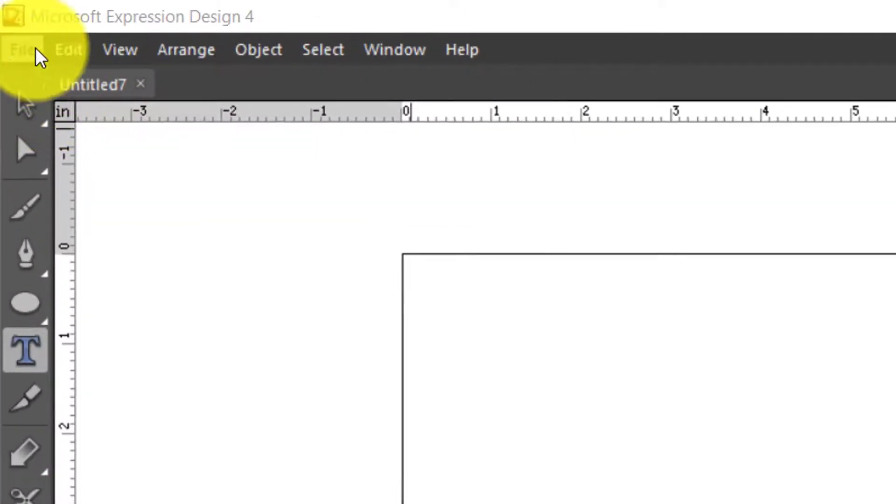
Save the new document as GardenDesign in the GardenDesign folder and check the Save command.
click(22, 48)
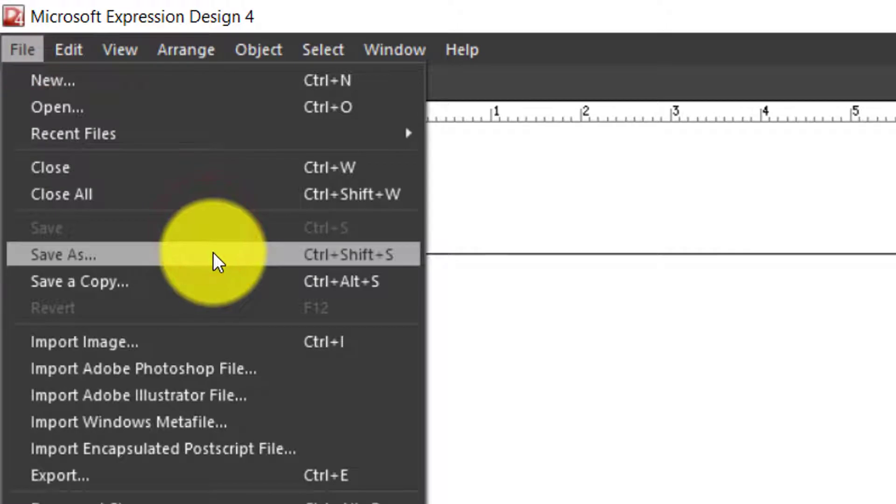
click(214, 254)
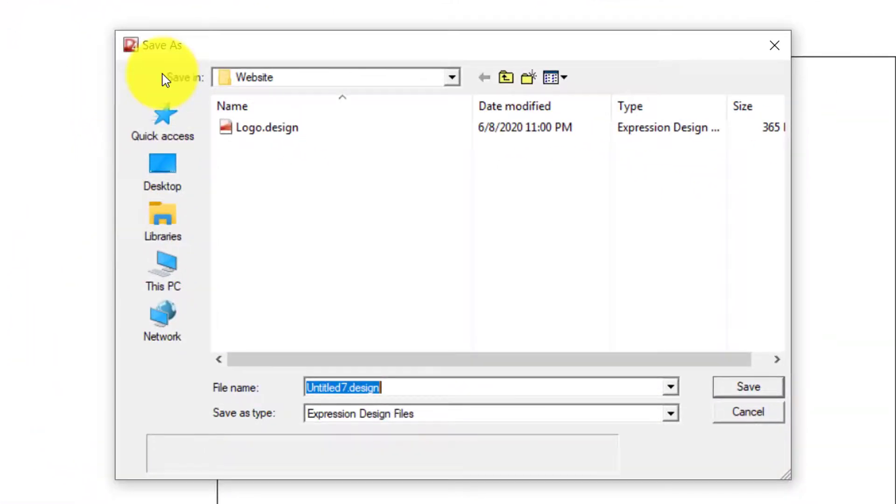
click(156, 246)
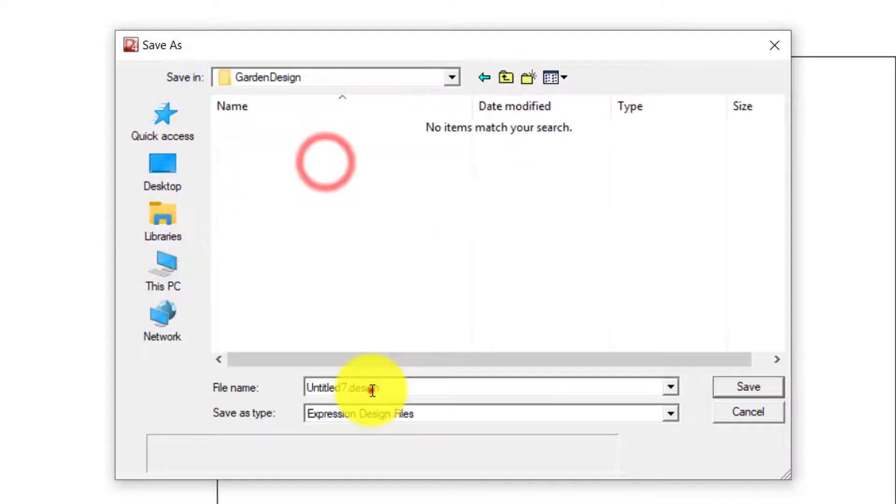
double_click(371, 390)
text(Gar)
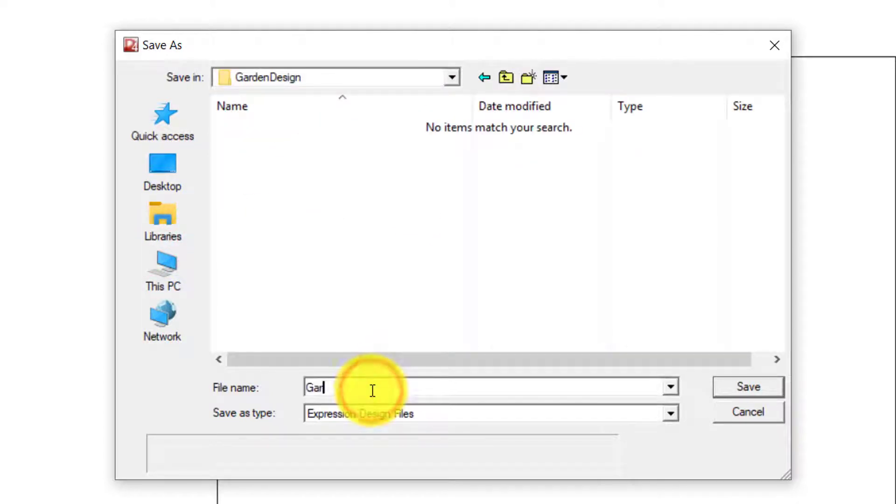
text(denDesign)
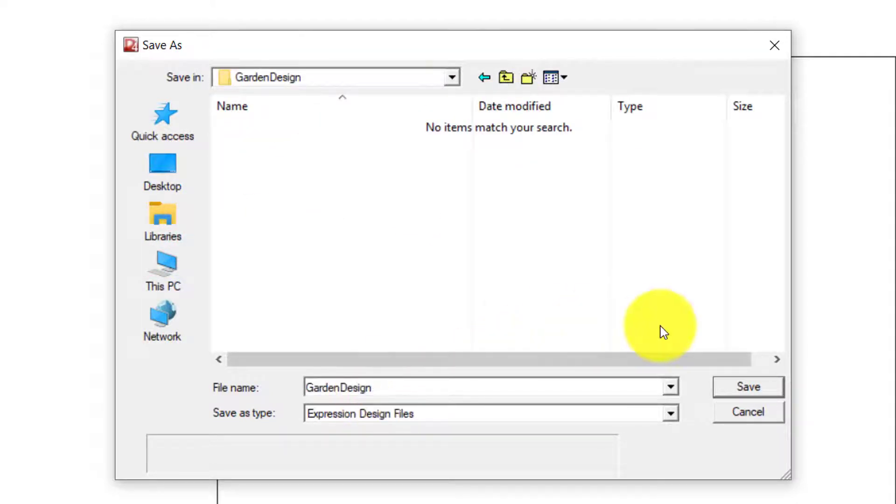
click(773, 390)
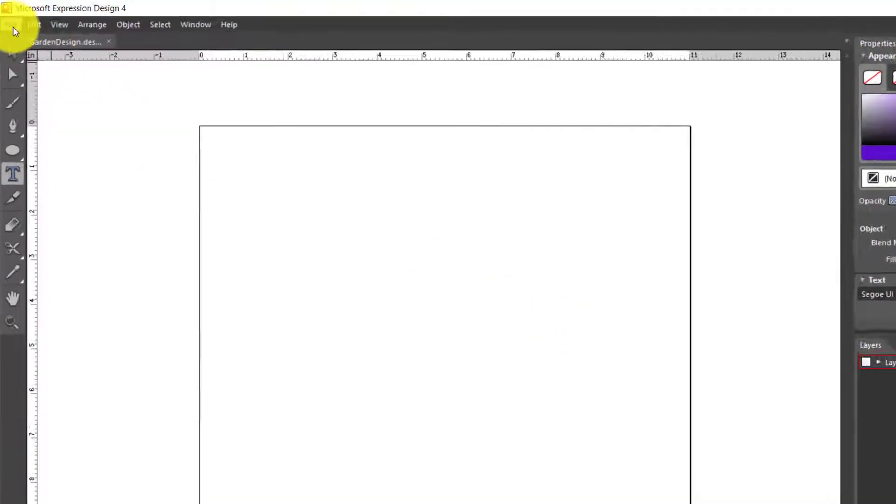
click(9, 20)
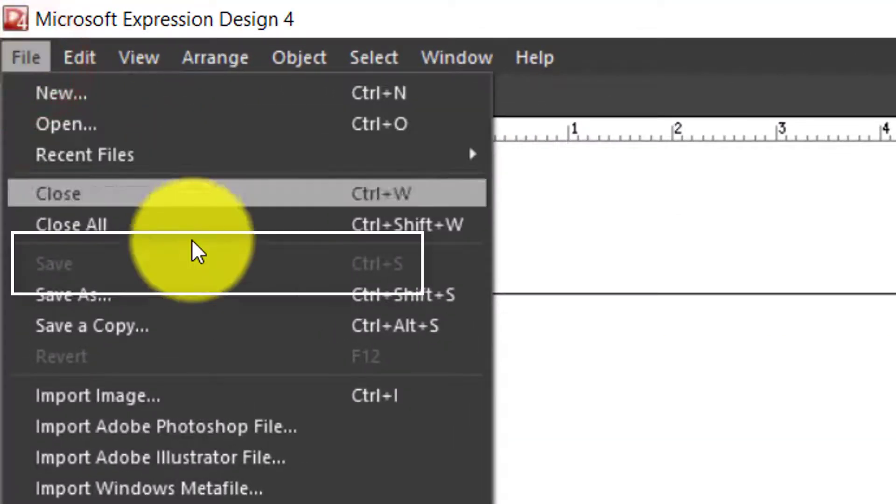
click(200, 264)
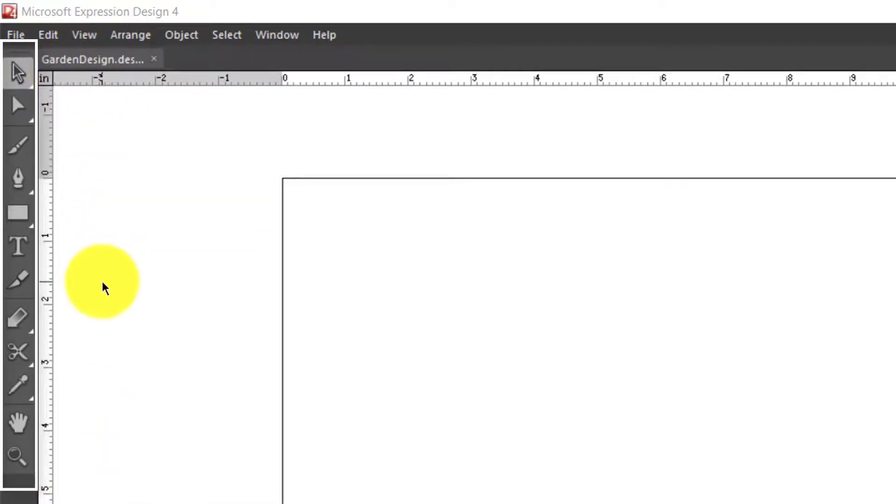
Draw an ellipse about 3.56 in wide and 2.34 in high, centred horizontally in the document's middle area.
click(18, 226)
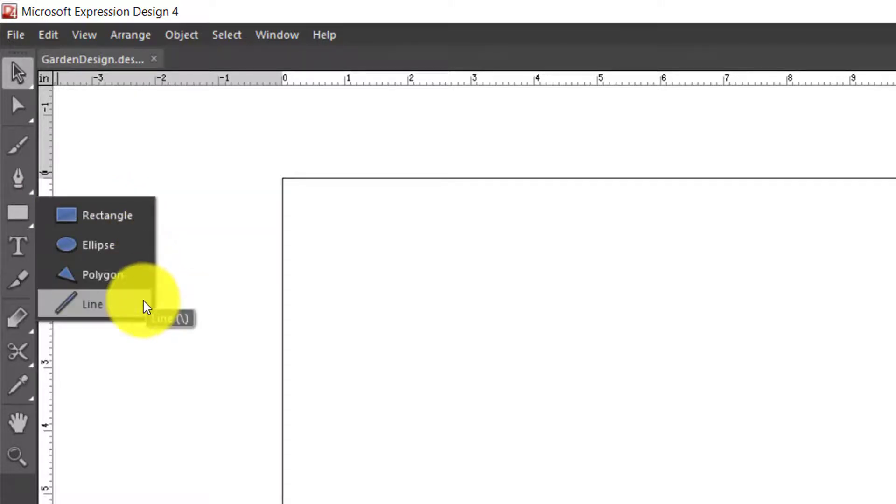
click(134, 244)
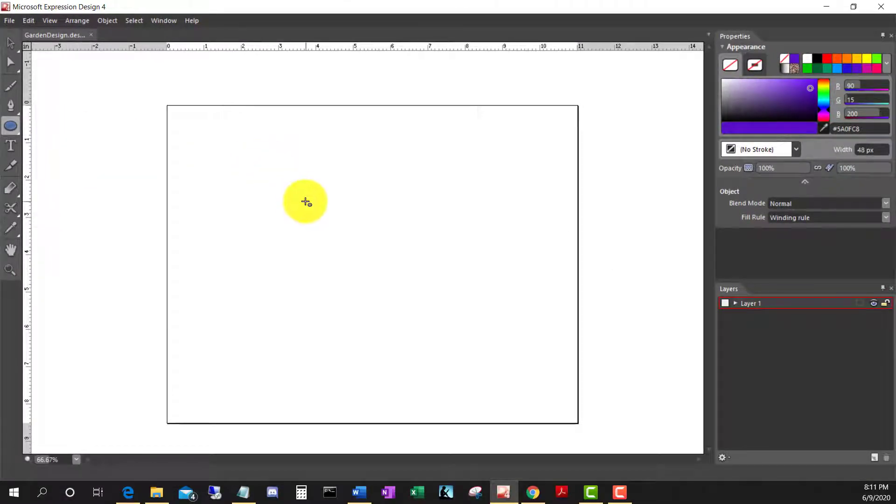
drag(306, 201, 439, 290)
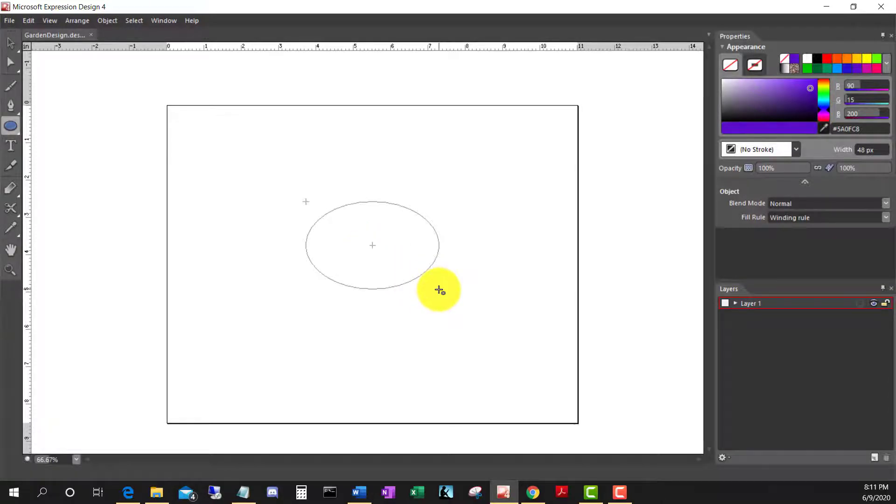
drag(439, 290, 439, 291)
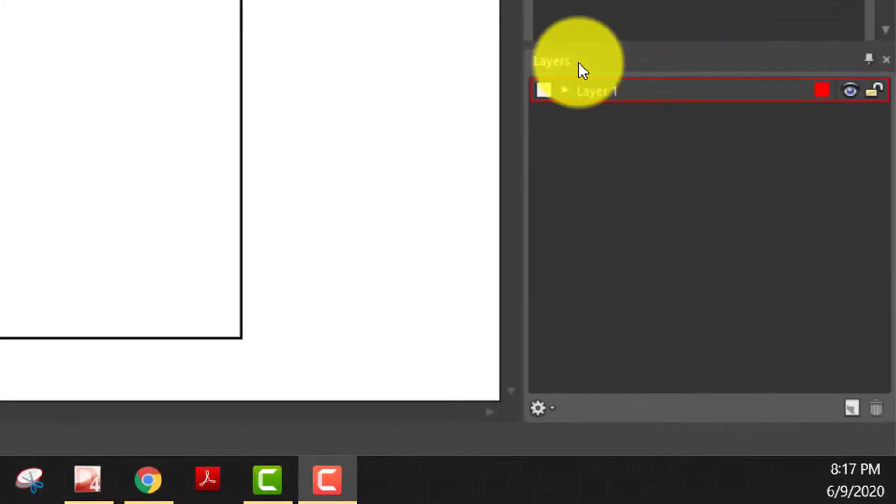
Expand Layer 1 to show its contents and select the ellipse's entry beneath it.
click(571, 91)
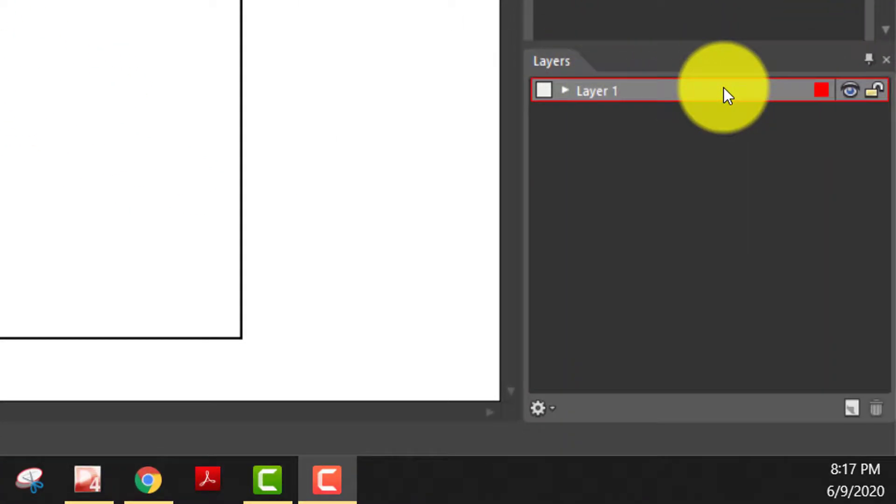
click(563, 90)
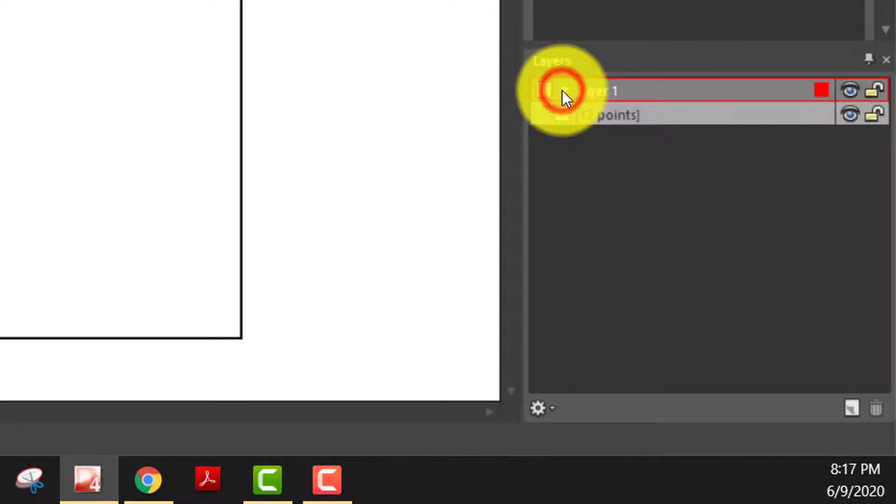
click(747, 112)
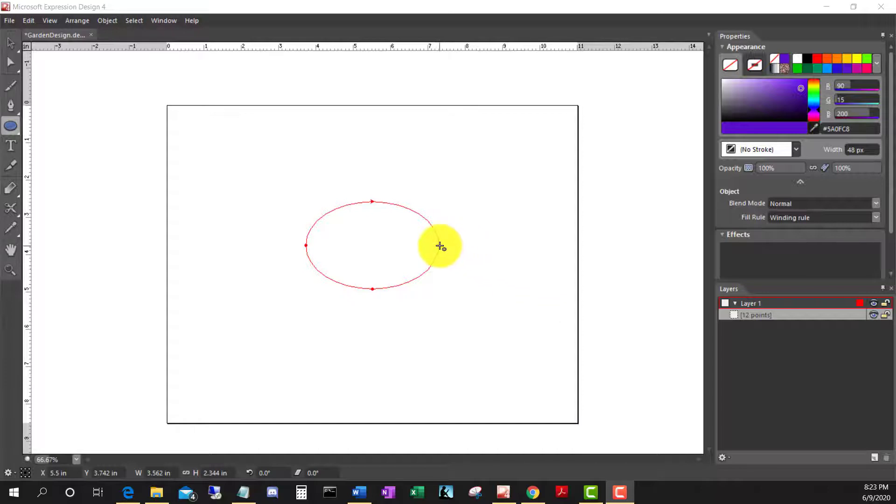
Compare how the ellipse is shown for editing under the Selection tool and the Direct Selection tool.
click(439, 245)
click(10, 43)
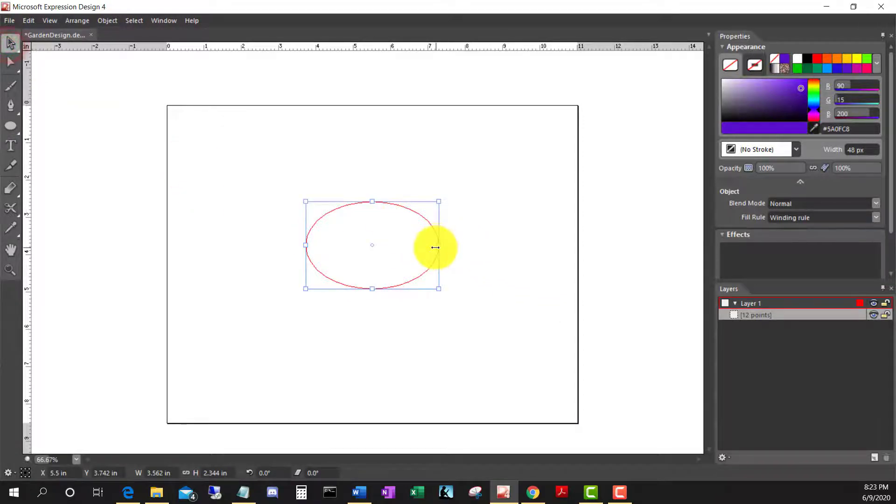
click(10, 61)
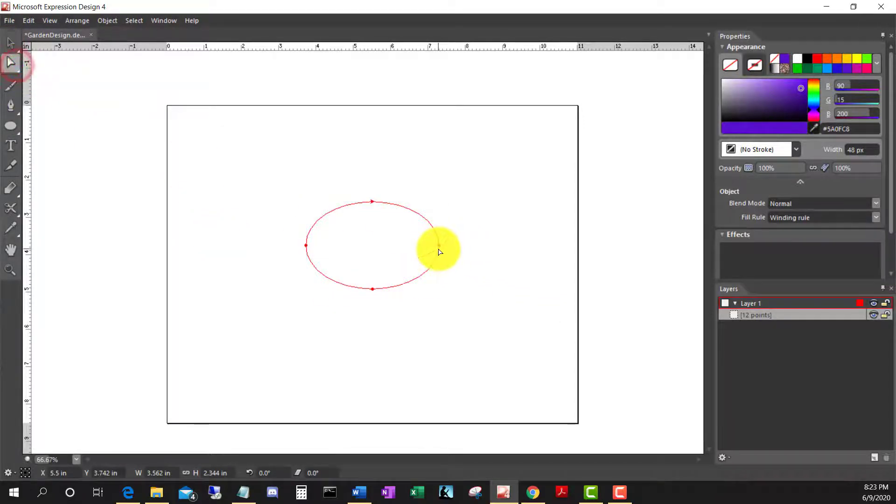
mouse_move(440, 249)
mouse_down()
mouse_move(460, 246)
mouse_move(425, 254)
mouse_up()
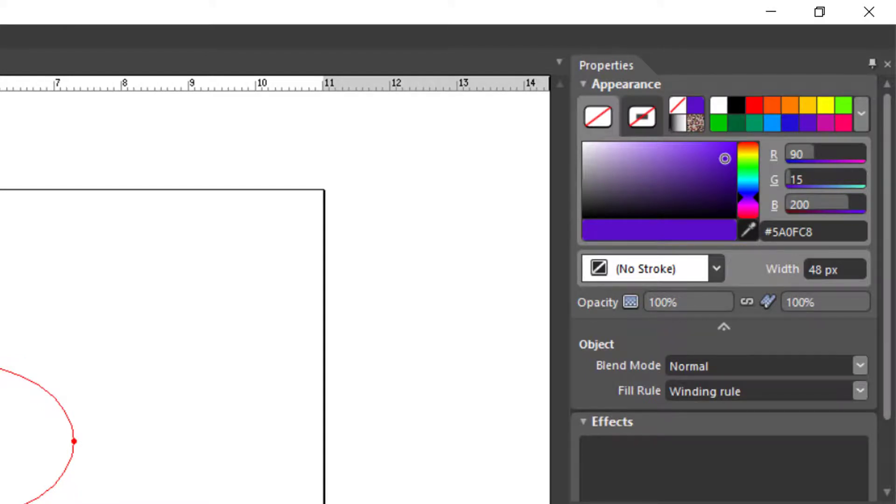
Give the ellipse's outline a magenta #C80FA0 stroke and deselect the ellipse.
click(651, 155)
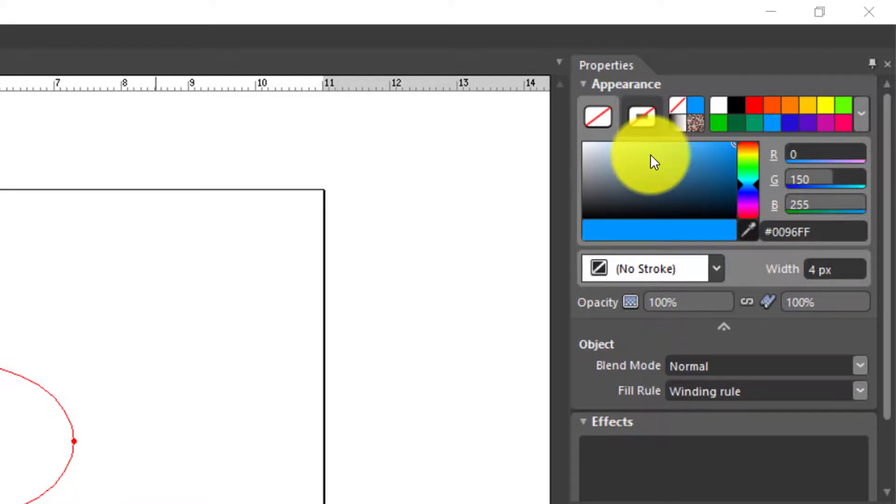
click(645, 113)
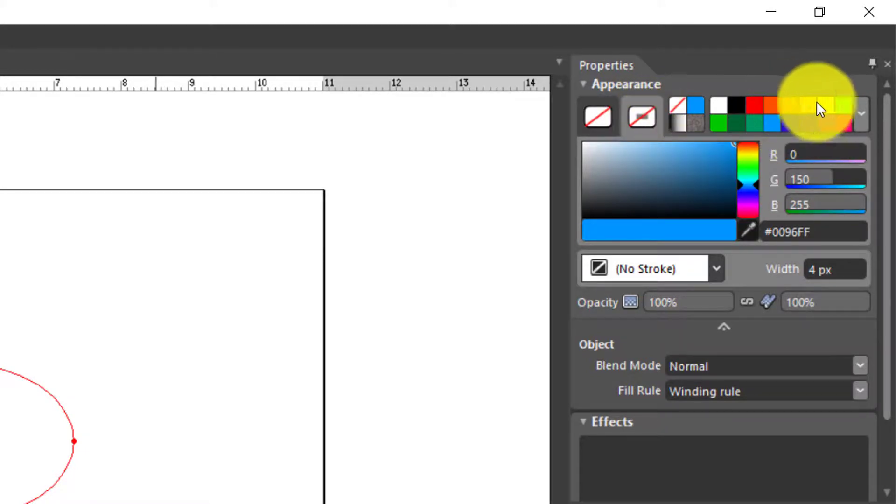
click(823, 126)
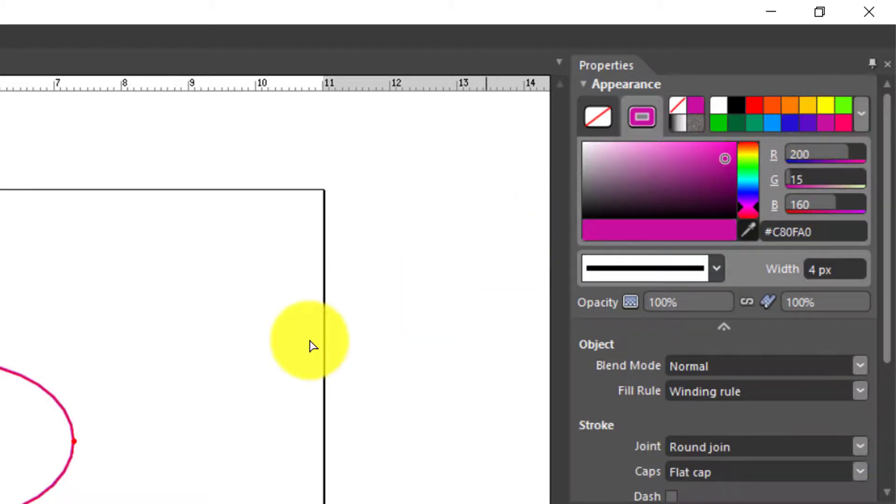
click(228, 397)
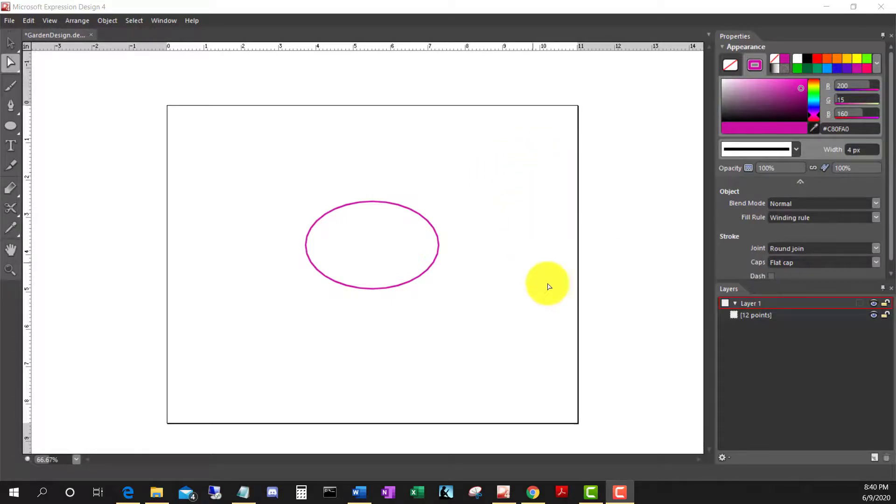
Select the ellipse through its layer entry, deselect it on the canvas, and reselect it by its outline with the Selection tool.
click(821, 316)
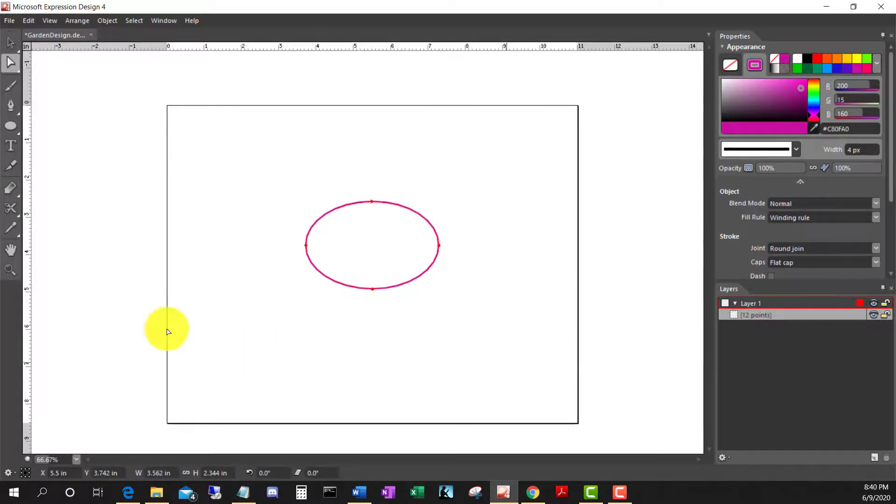
click(11, 42)
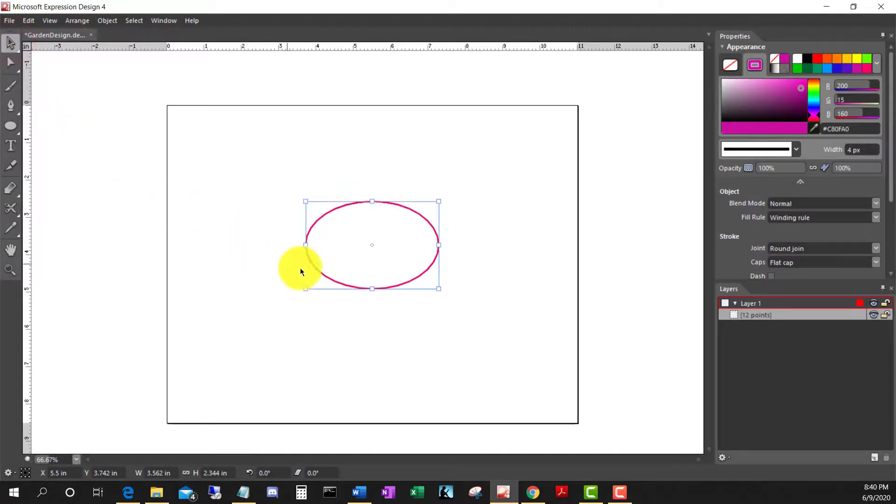
click(332, 280)
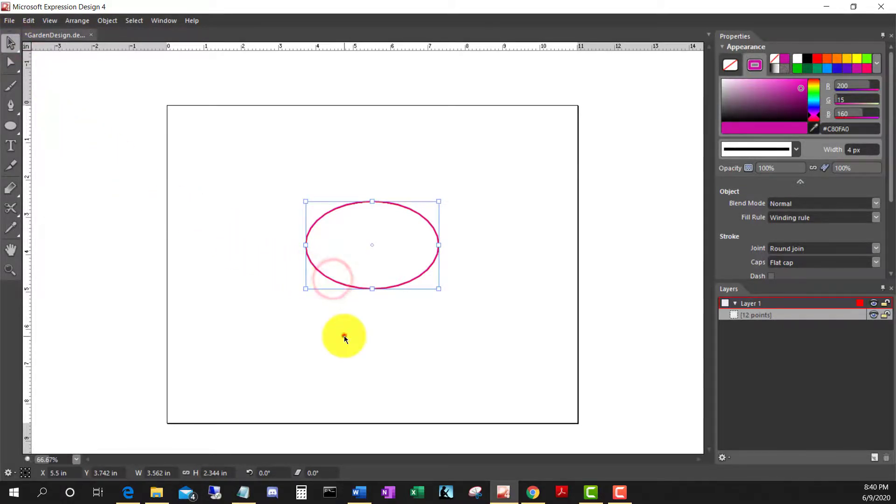
click(344, 336)
click(332, 281)
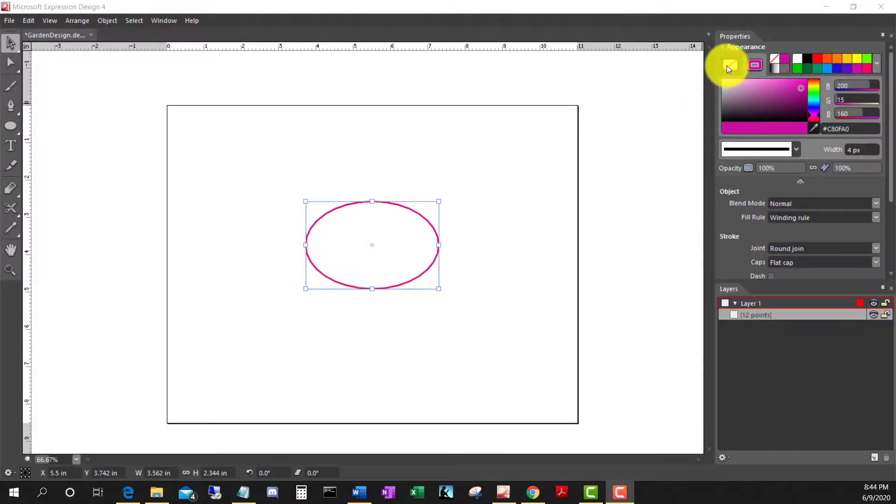
Fill the ellipse with the multicoloured pebble swatch from Stone Textures and skew it about 26.3° by its upper edge.
click(726, 65)
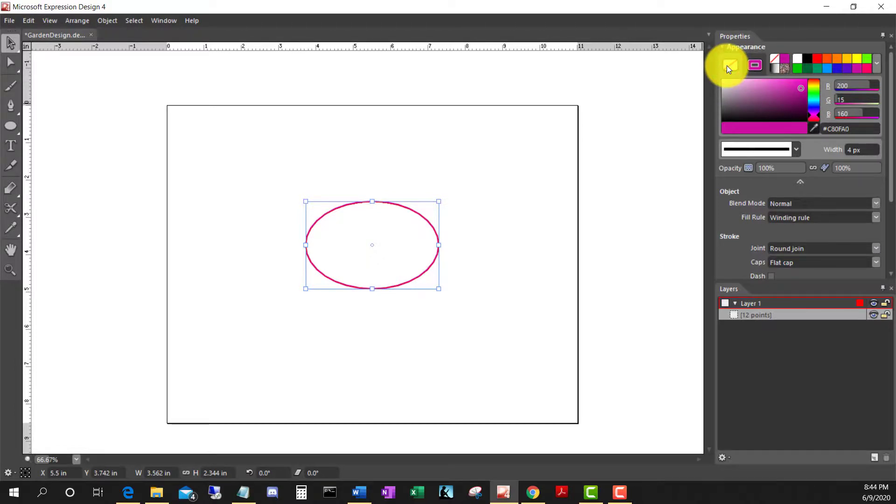
click(878, 68)
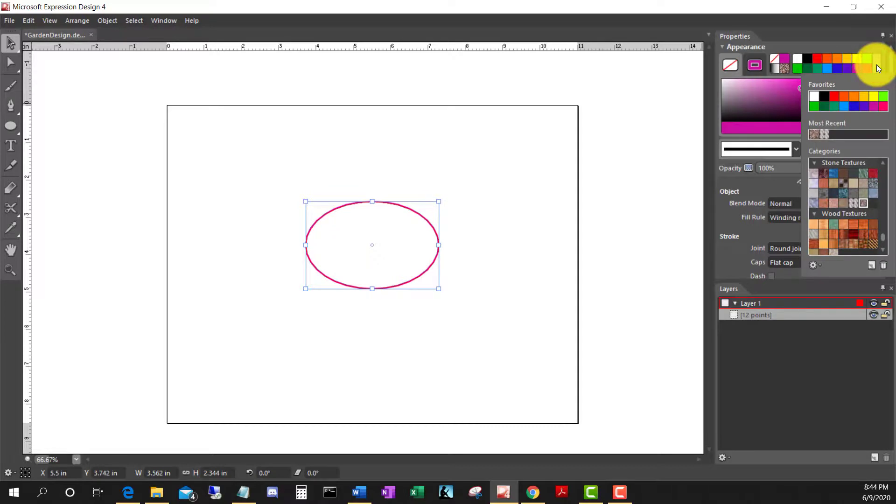
mouse_move(882, 236)
mouse_down()
mouse_move(886, 174)
mouse_move(887, 240)
mouse_up()
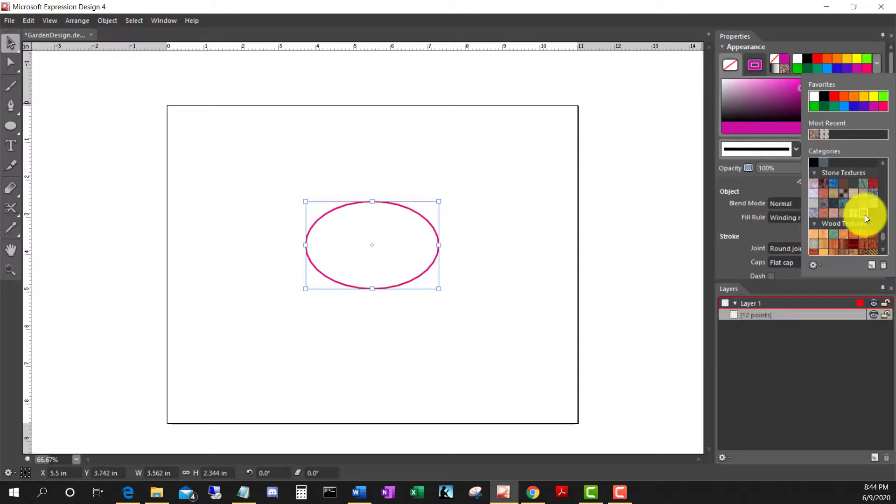
click(863, 213)
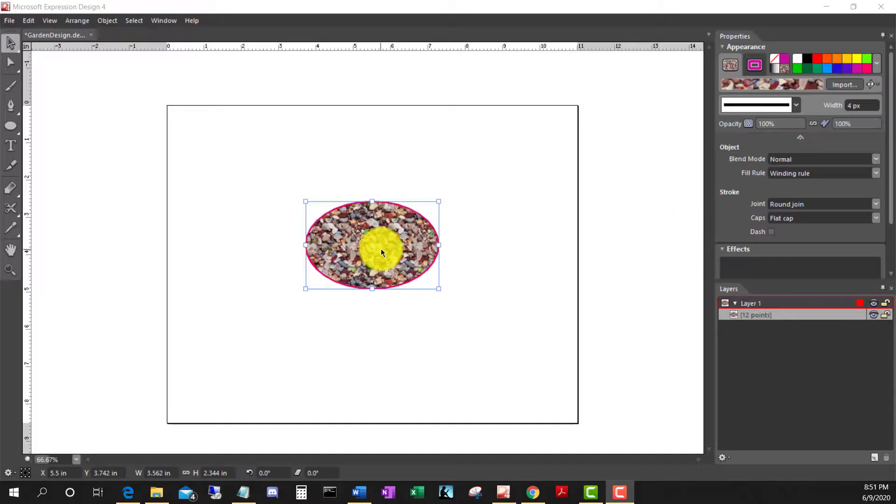
click(381, 249)
drag(374, 196, 424, 192)
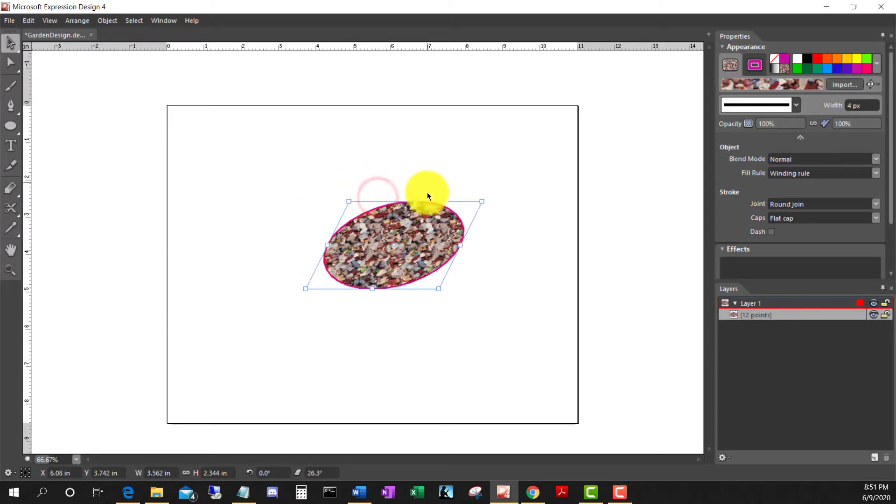
Try the scribbled recent brush on the ellipse's stroke, and replace it with the repeating curled-wave brush.
click(755, 65)
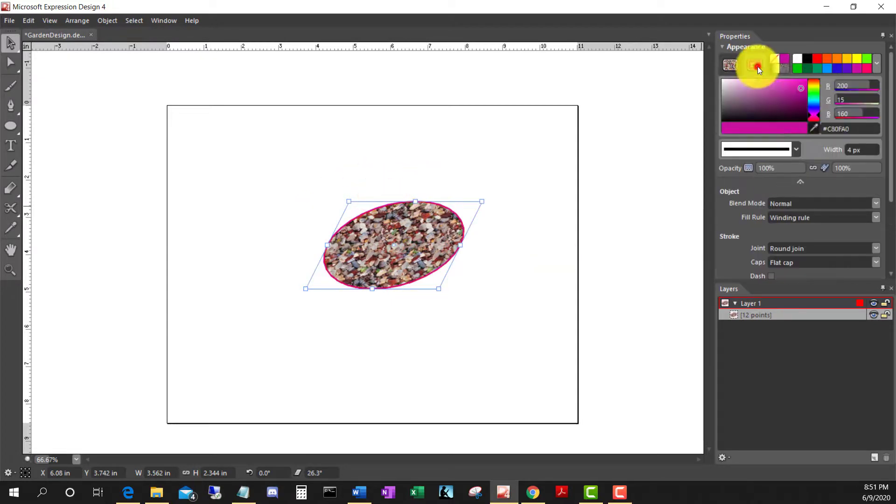
click(796, 147)
click(766, 245)
scroll(762, 333, down, 5)
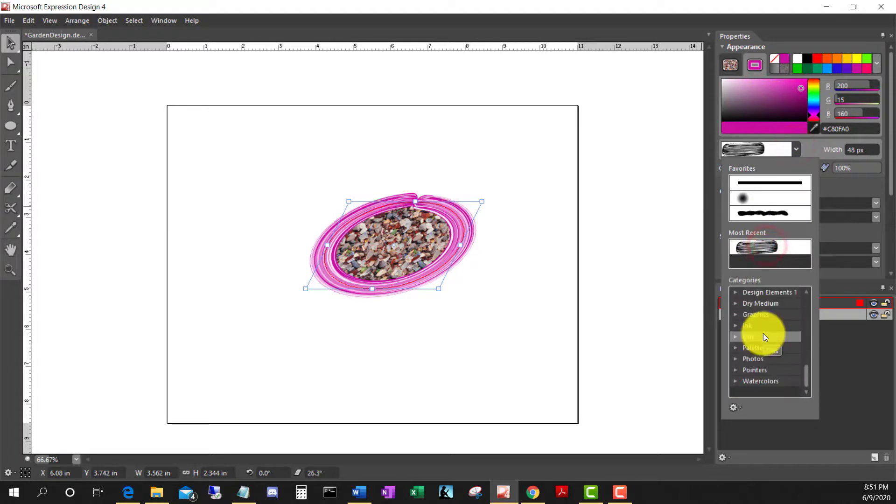
click(763, 334)
click(737, 316)
click(756, 365)
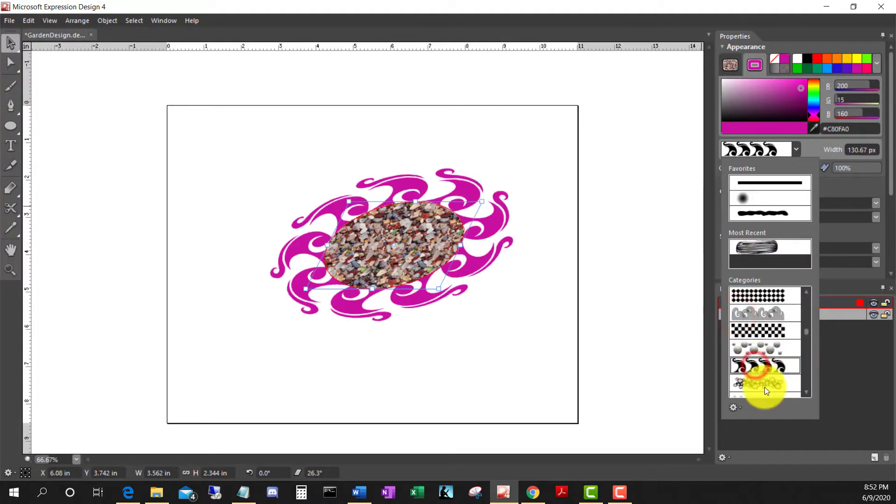
click(589, 291)
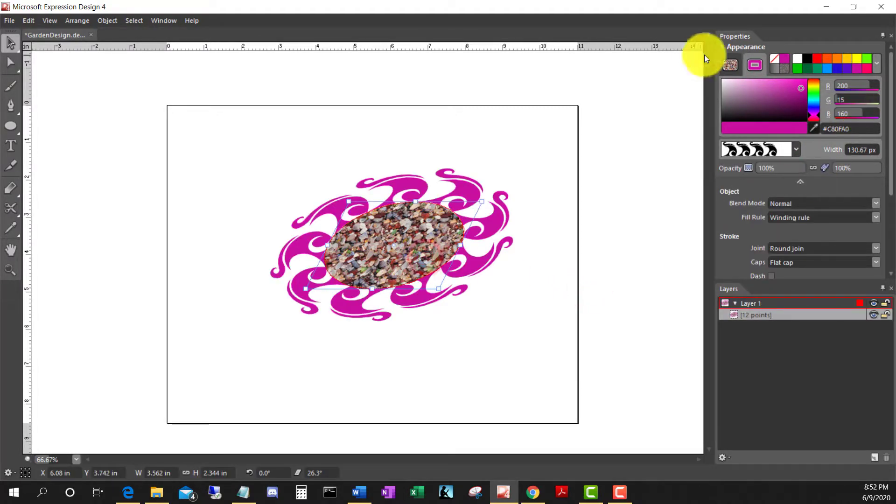
Enlarge the Properties area, add the Stained Glass effect to the ellipse, and save the document.
click(730, 65)
click(858, 280)
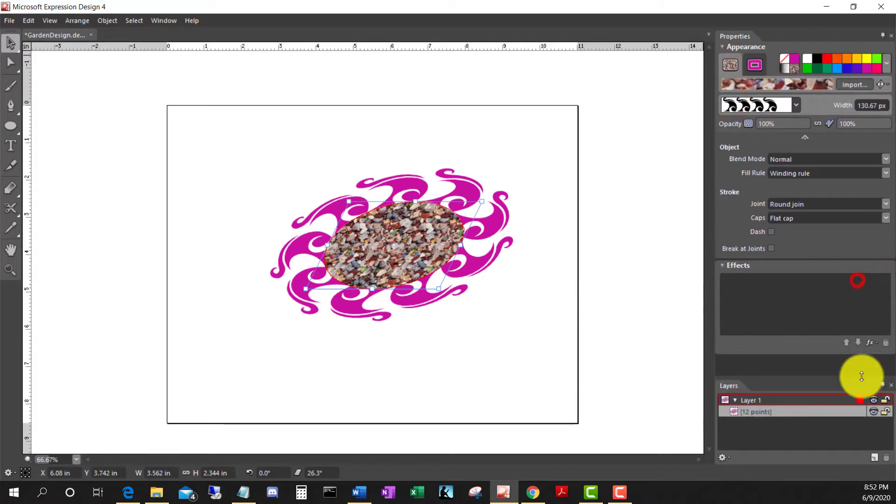
click(866, 343)
click(860, 356)
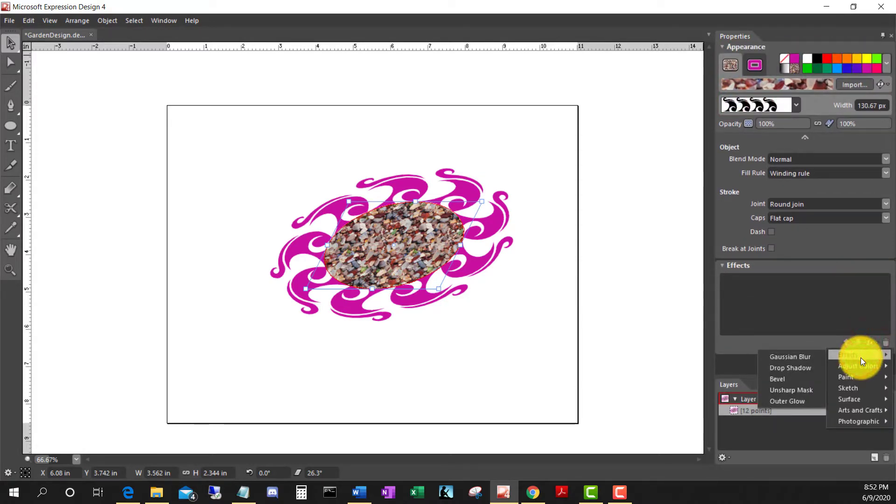
mouse_move(861, 371)
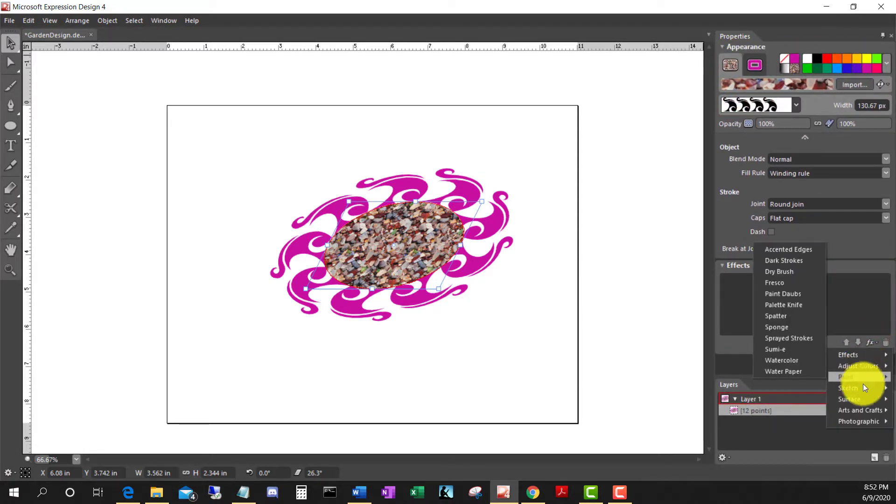
mouse_move(861, 406)
click(776, 385)
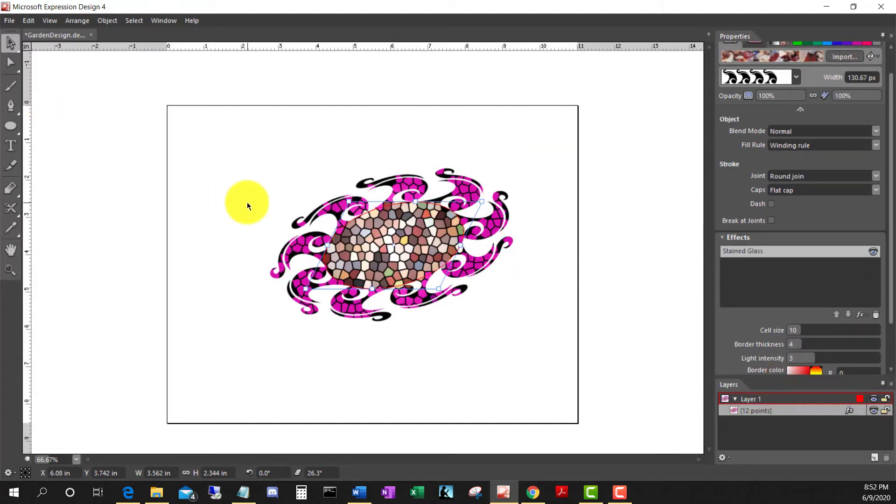
key(ctrl+s)
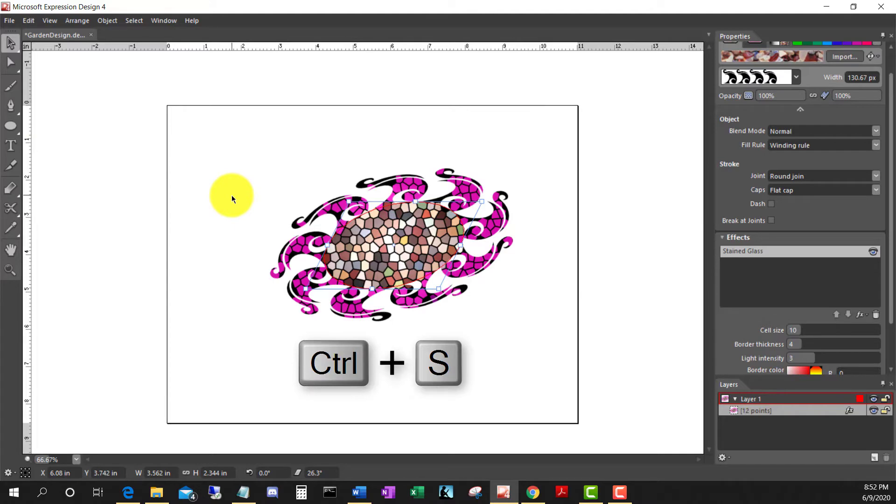